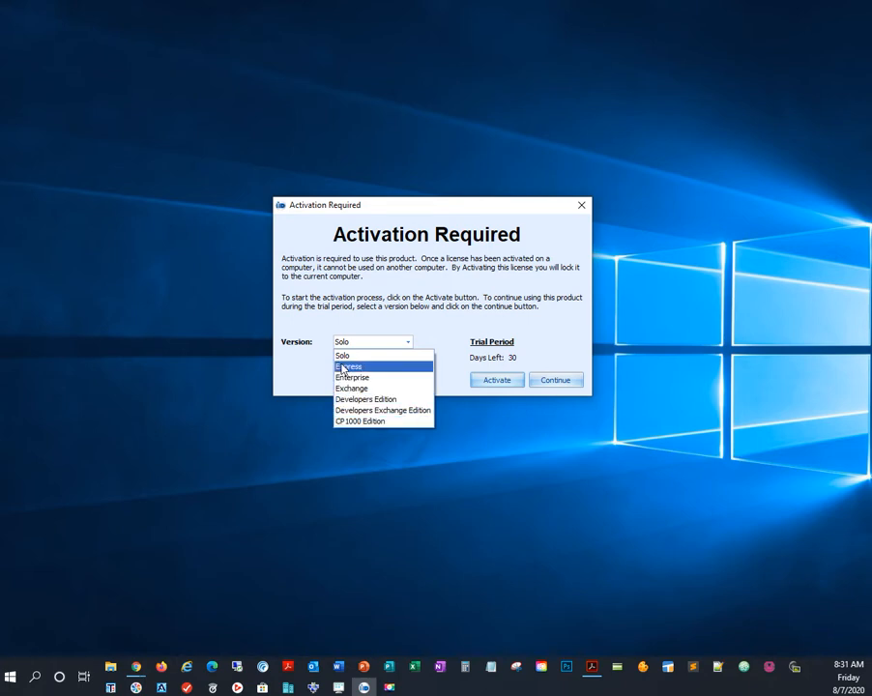
Continue the trial with the Solo version, maximize the window and open the Card Design application.
{"action": "left_click", "coordinate": [343, 358]}
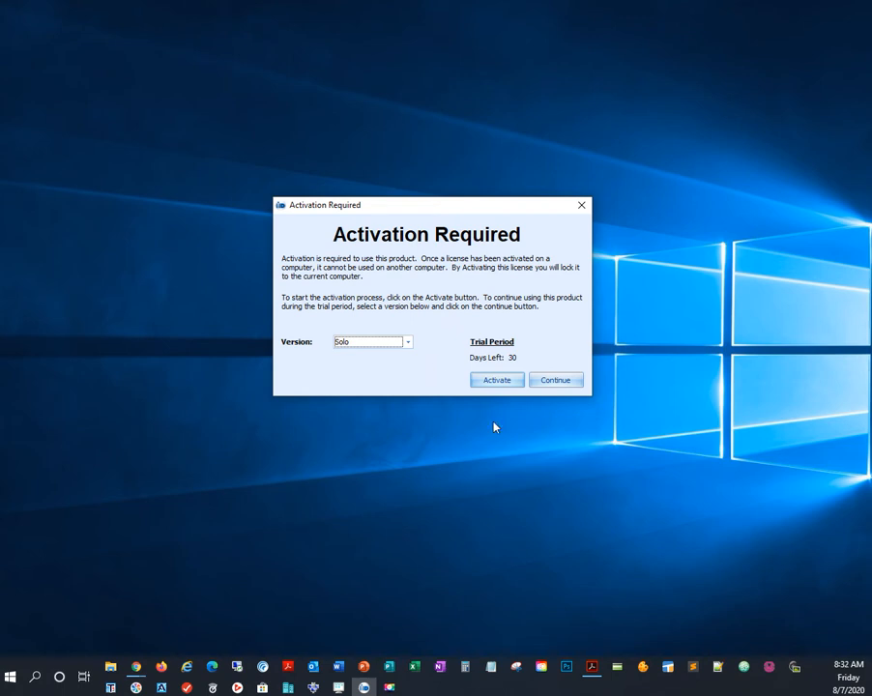
{"action": "left_click", "coordinate": [563, 383]}
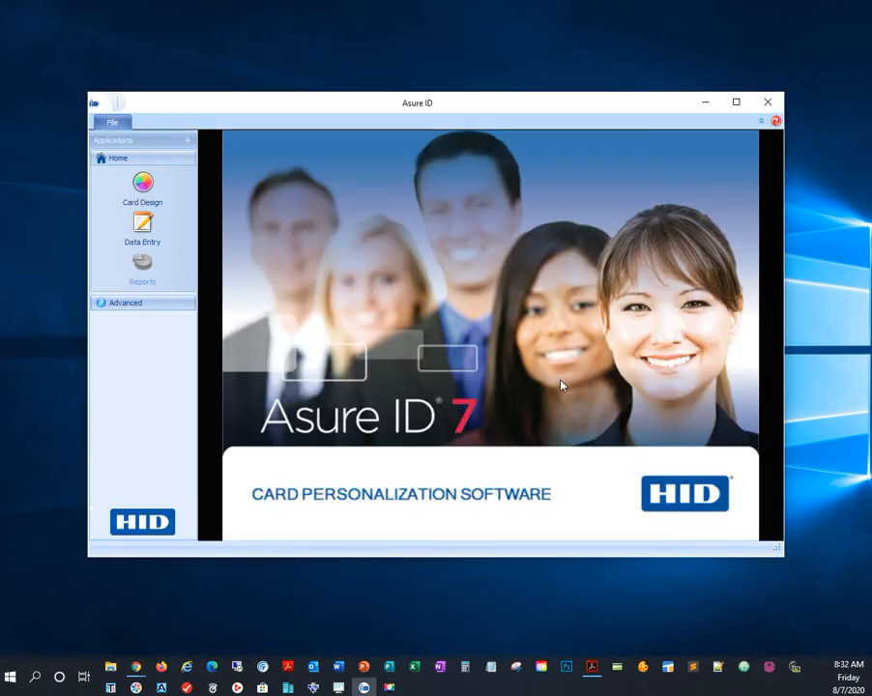
{"action": "left_click", "coordinate": [736, 102]}
{"action": "left_click", "coordinate": [70, 100]}
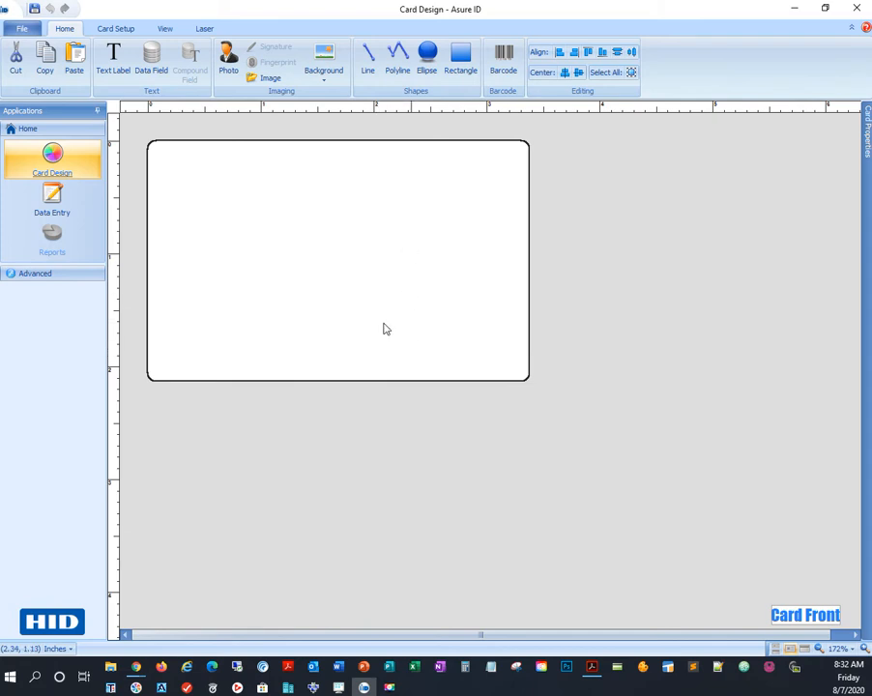
Add a text label reading "This is NOT UV Tex" to the card front, about 0.20 in from its left edge and 0.10 in from its top.
{"action": "left_click", "coordinate": [114, 60]}
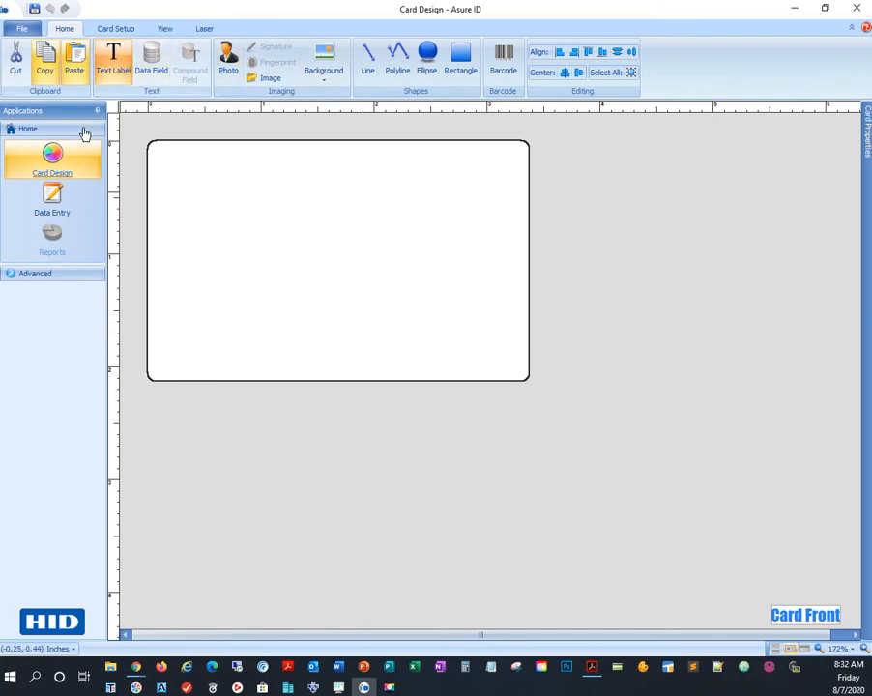
{"action": "left_click", "coordinate": [183, 194]}
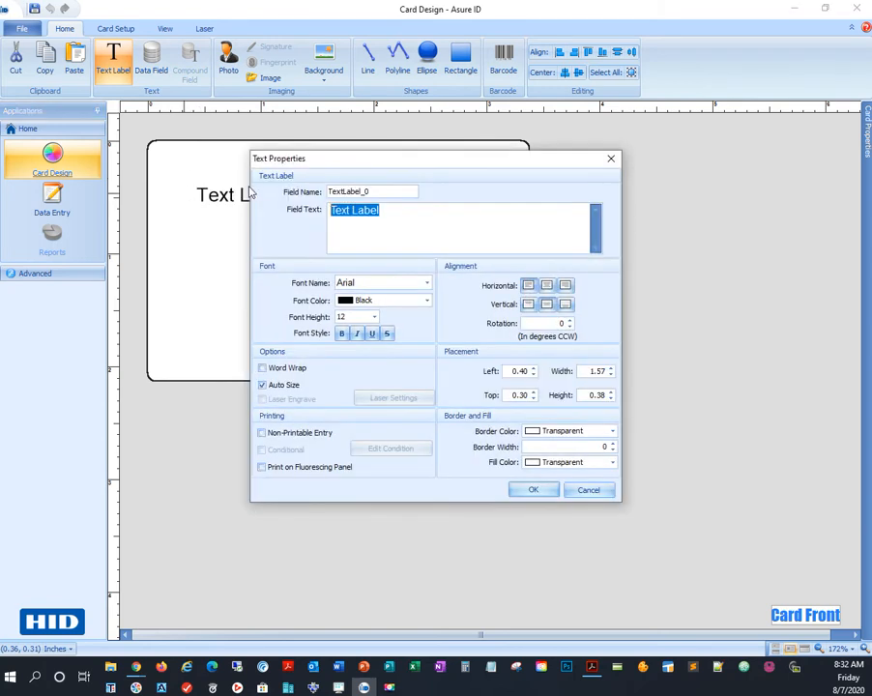
{"action": "type", "text": "This is NOT UV Tex"}
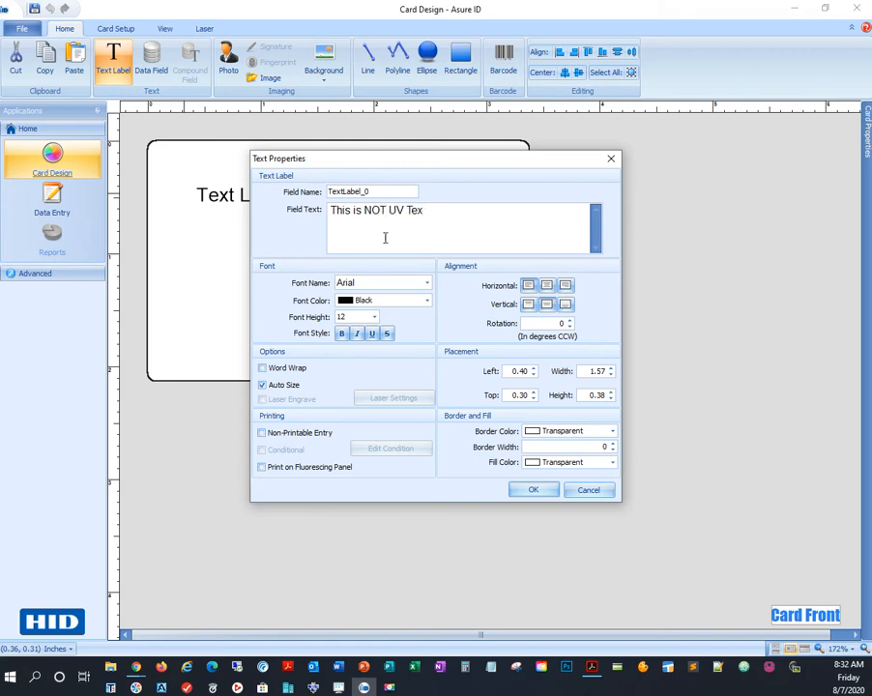
{"action": "left_click", "coordinate": [533, 490]}
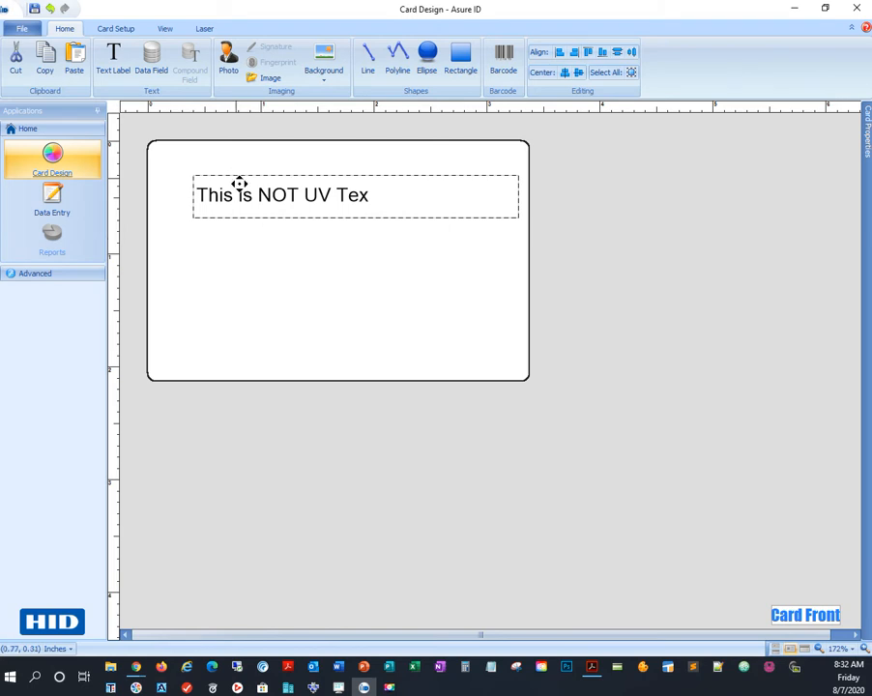
{"action": "left_click_drag", "start_coordinate": [240, 184], "coordinate": [217, 161]}
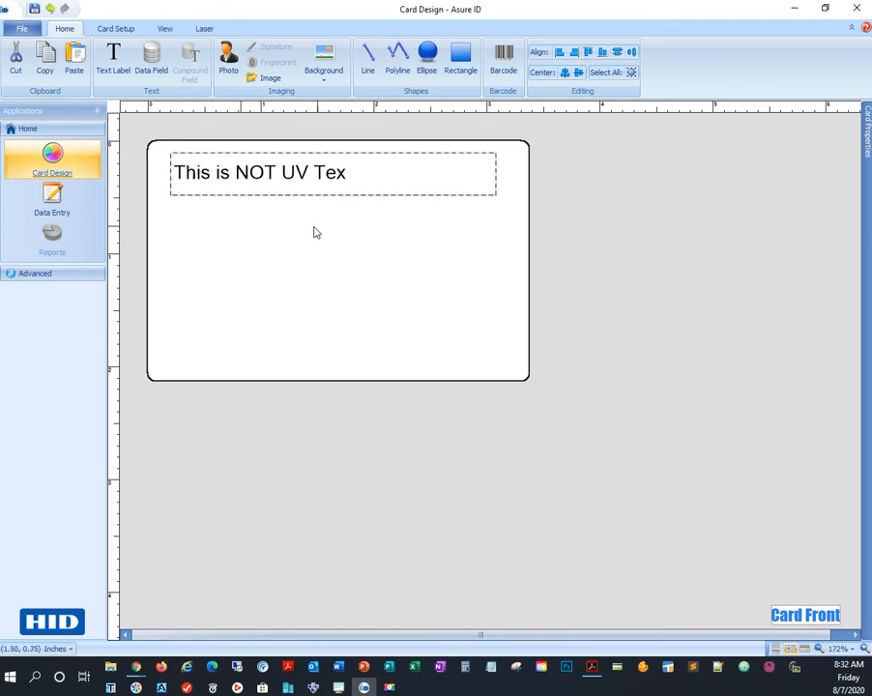
{"action": "left_click", "coordinate": [150, 120]}
Add a second text label, "This will print UV (F-Panel)", set to print on the fluorescing panel and left-aligned beneath the first label.
{"action": "left_click", "coordinate": [113, 58]}
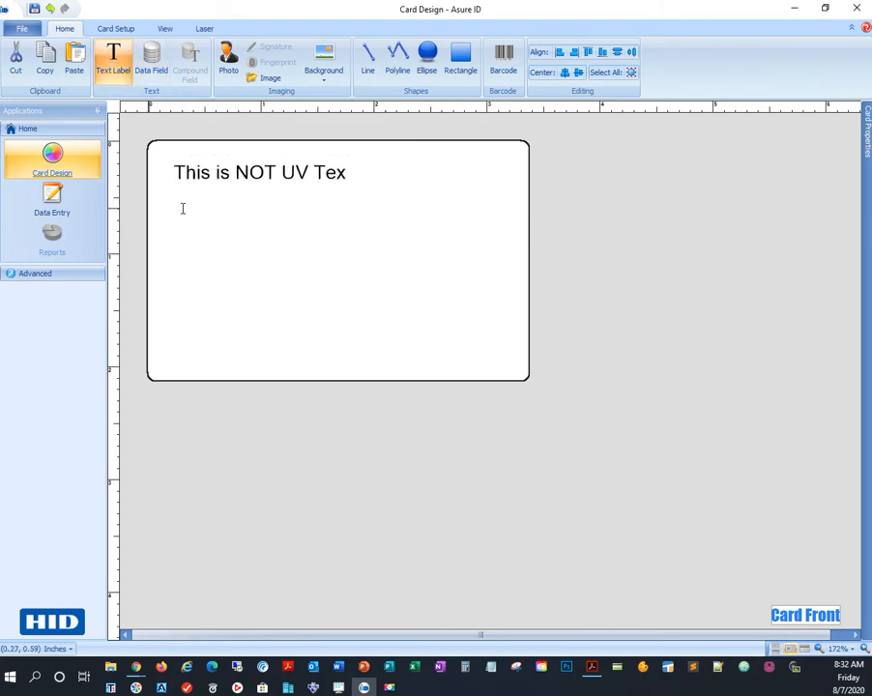
{"action": "left_click", "coordinate": [234, 243]}
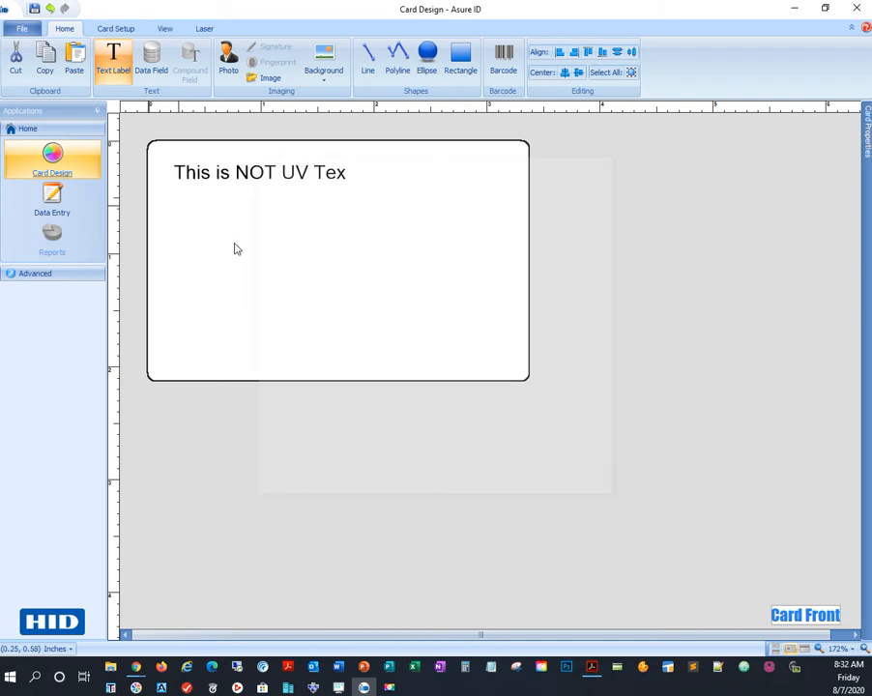
{"action": "type", "text": "This will print UV (F-Panel"}
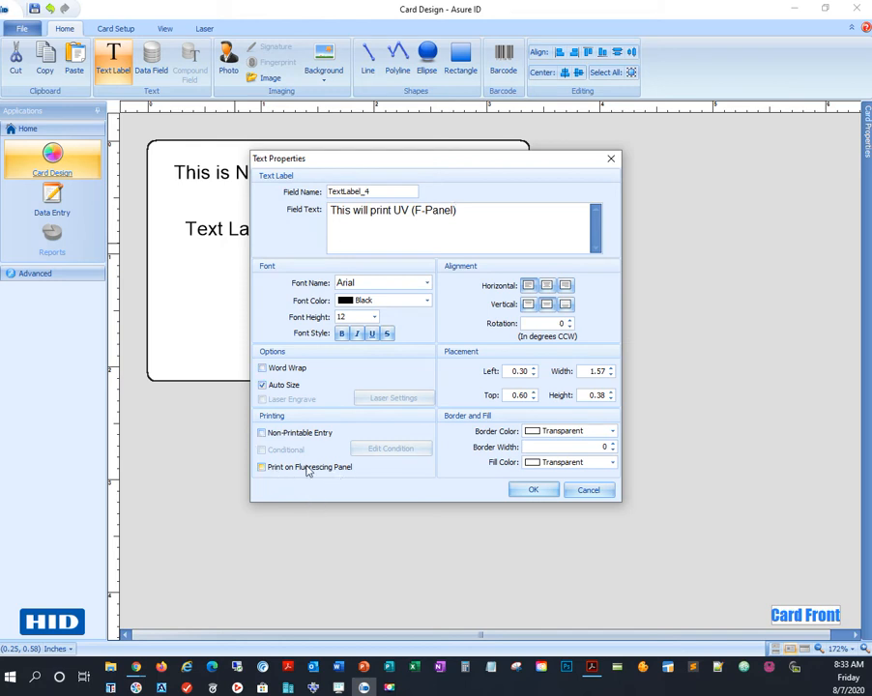
{"action": "left_click", "coordinate": [261, 468]}
{"action": "left_click", "coordinate": [532, 490]}
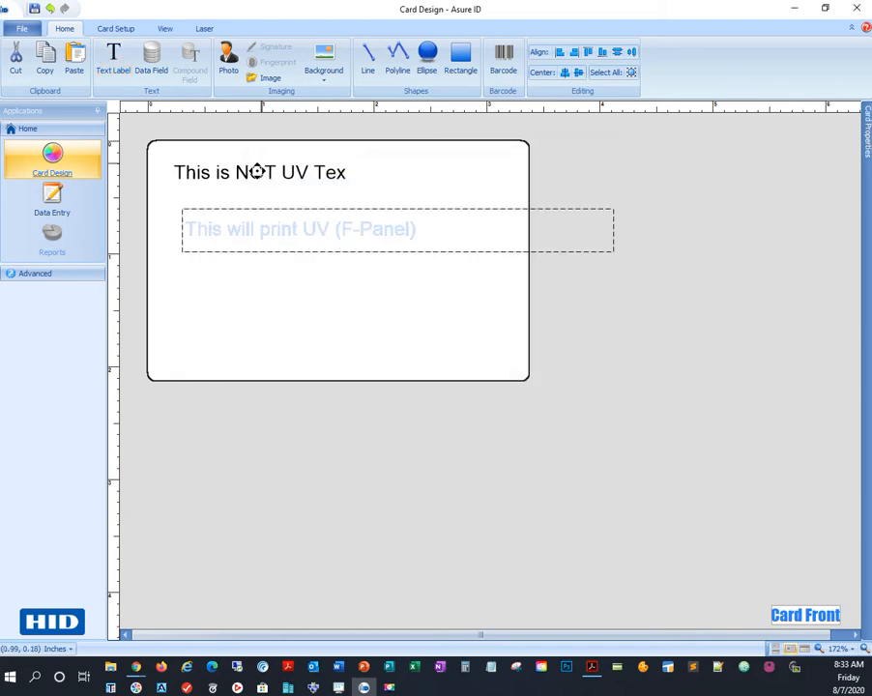
{"action": "left_click_drag", "start_coordinate": [219, 231], "coordinate": [203, 232]}
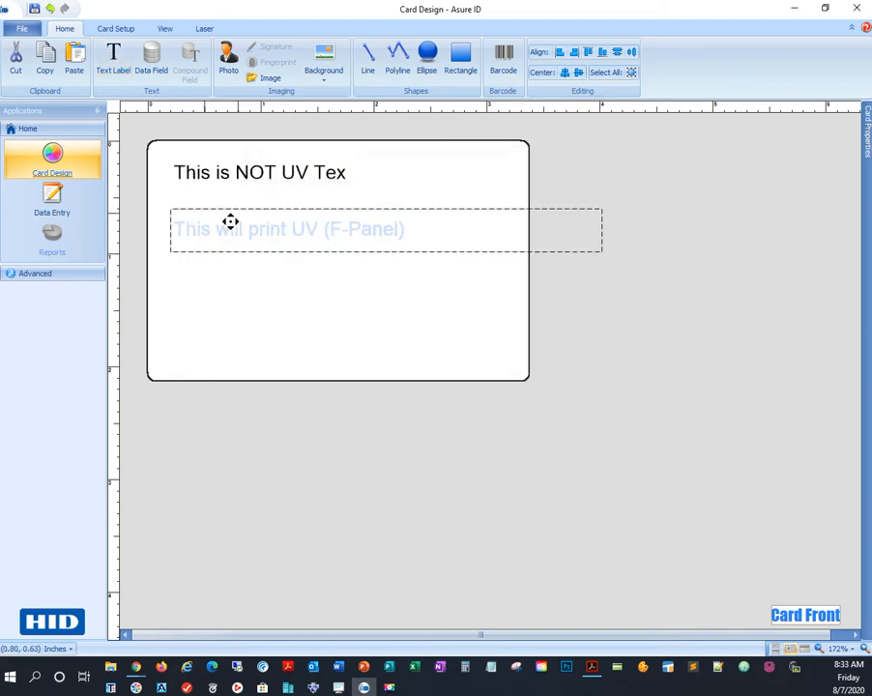
{"action": "left_click", "coordinate": [343, 178]}
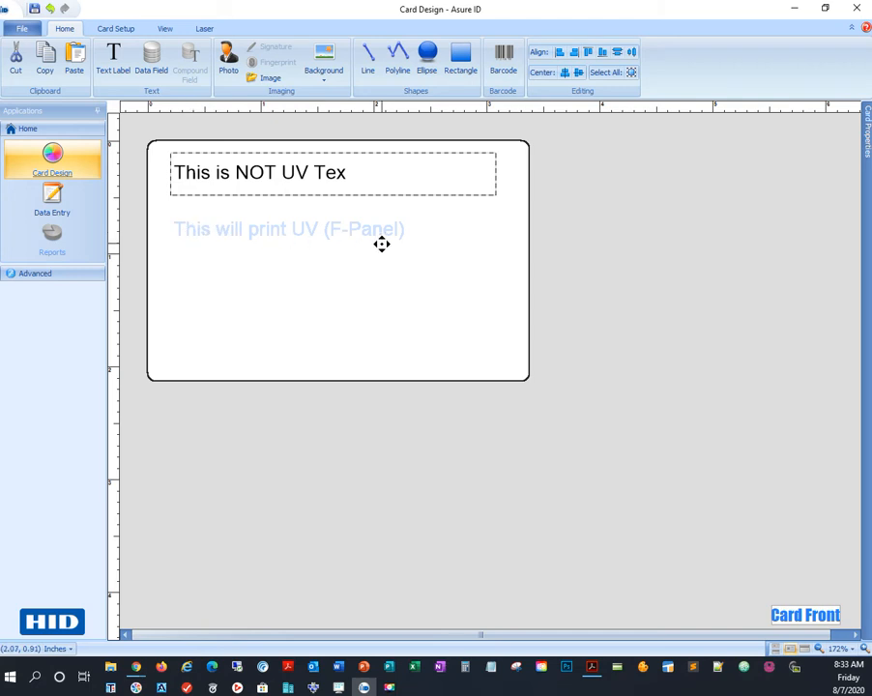
{"action": "left_click", "coordinate": [286, 280]}
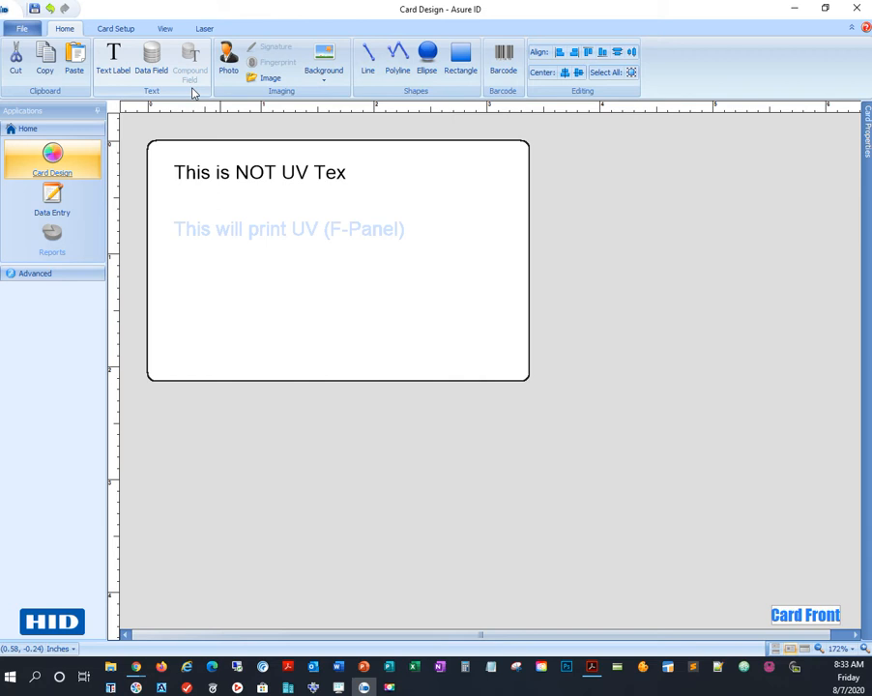
Insert the image norton antivirus mask.png on the card below the UV label, lined up with the labels' left edge.
{"action": "left_click", "coordinate": [269, 83]}
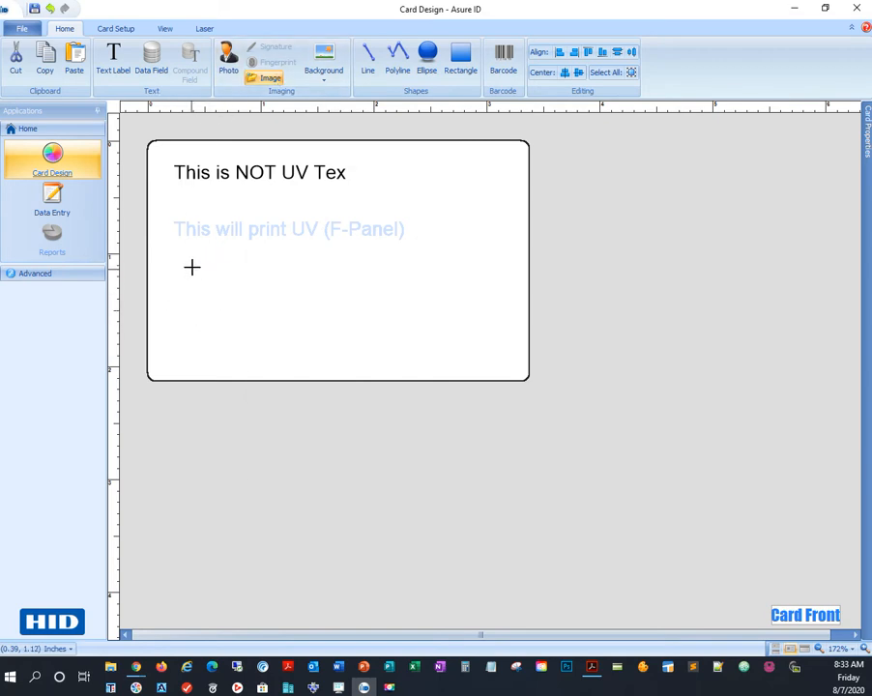
{"action": "left_click", "coordinate": [192, 267]}
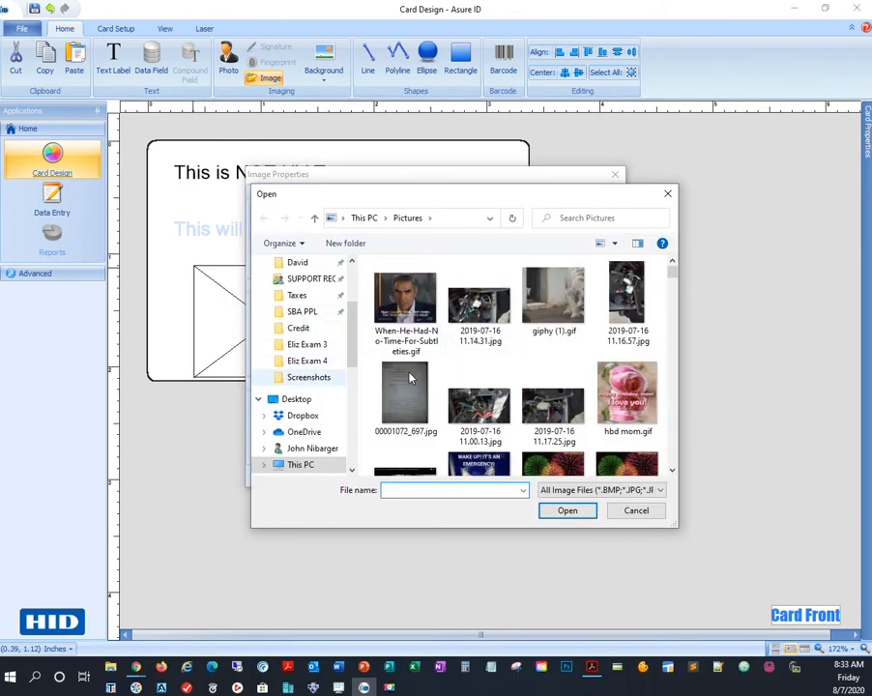
{"action": "scroll", "coordinate": [625, 406], "scroll_direction": "down", "scroll_amount": 2}
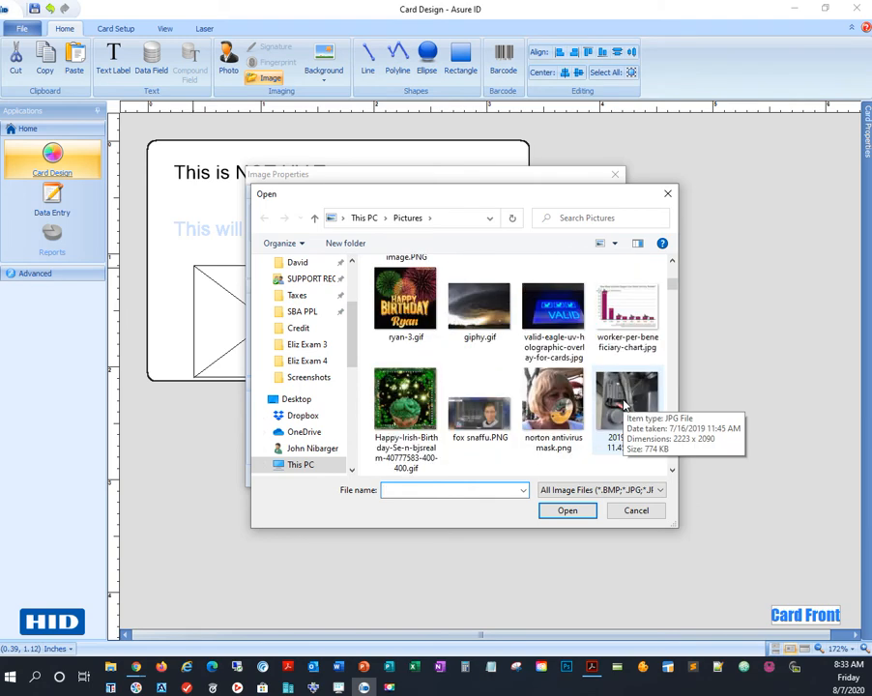
{"action": "left_click", "coordinate": [553, 404]}
{"action": "left_click", "coordinate": [572, 513]}
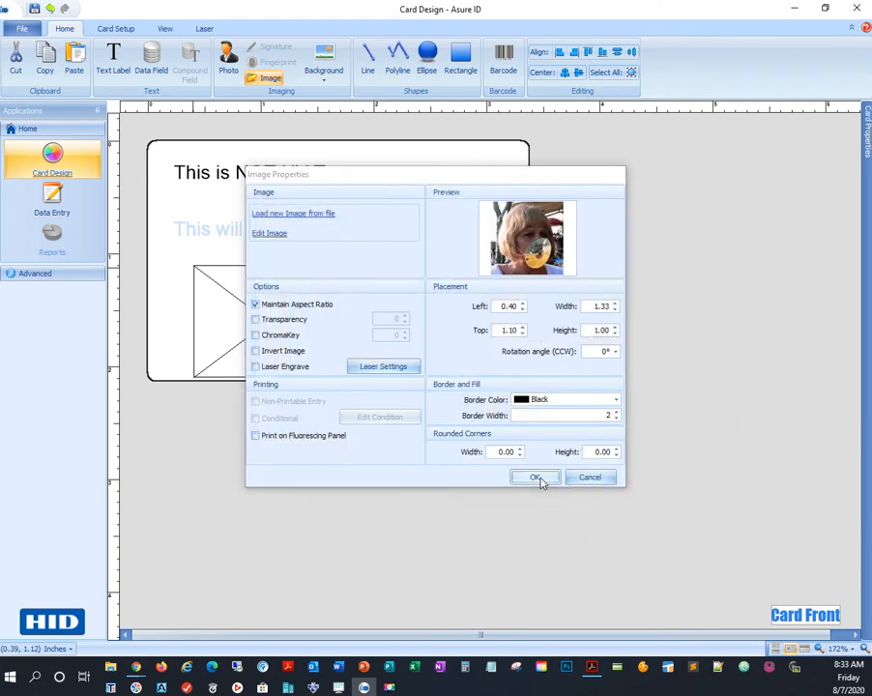
{"action": "left_click", "coordinate": [537, 478]}
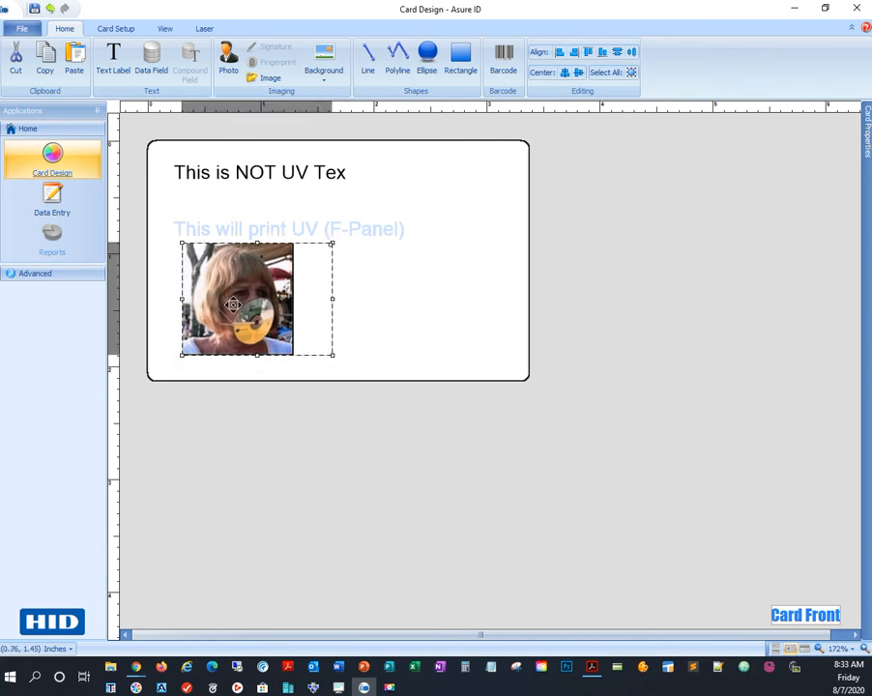
{"action": "left_click_drag", "start_coordinate": [232, 305], "coordinate": [209, 306]}
{"action": "left_click", "coordinate": [329, 283]}
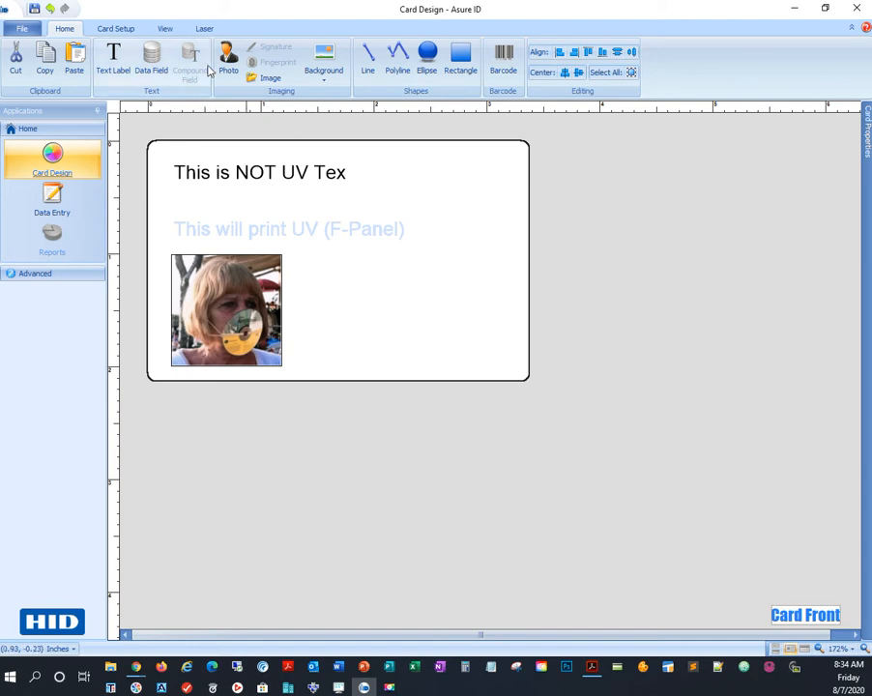
Correct the first text label to read "This is NOT UV Text".
{"action": "left_click", "coordinate": [330, 174]}
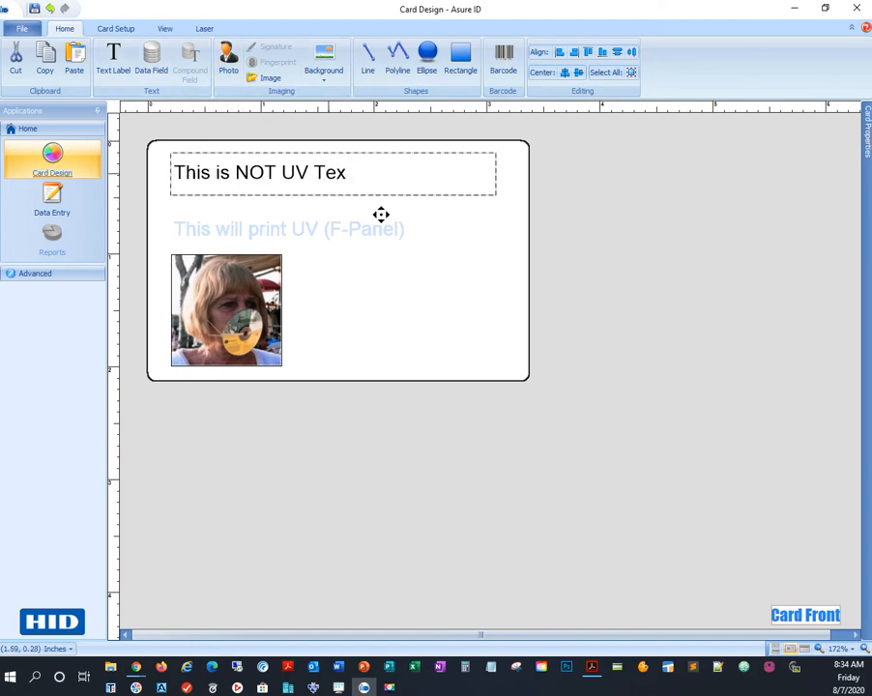
{"action": "double_click", "coordinate": [305, 172]}
{"action": "left_click", "coordinate": [444, 206]}
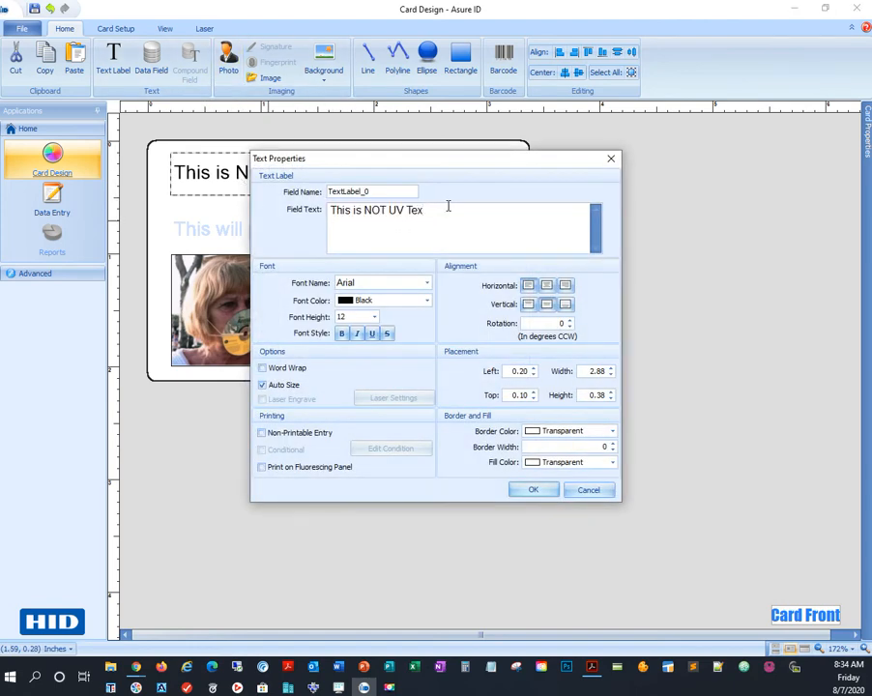
{"action": "left_click", "coordinate": [536, 489]}
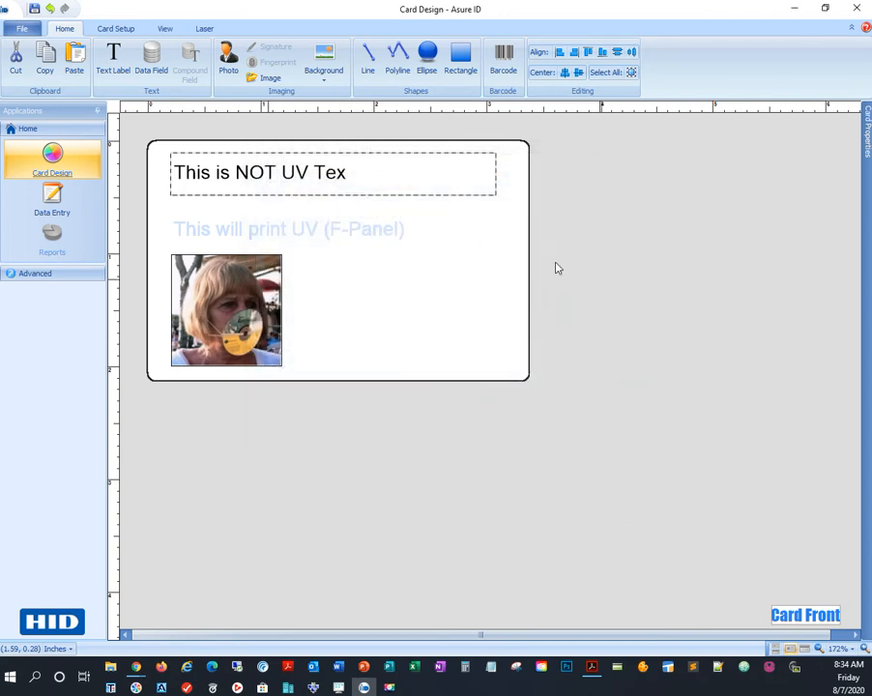
Place a second norton antivirus mask.png image beside the first at 1.70 left, 1.00 top, and enable Print on Fluorescing Panel for it.
{"action": "left_click", "coordinate": [261, 78]}
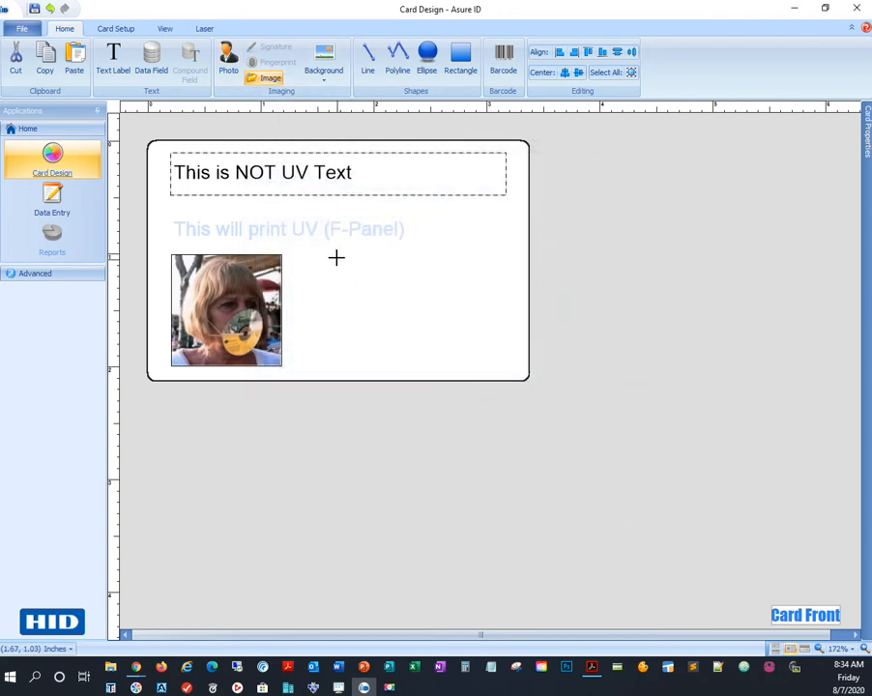
{"action": "left_click", "coordinate": [594, 355]}
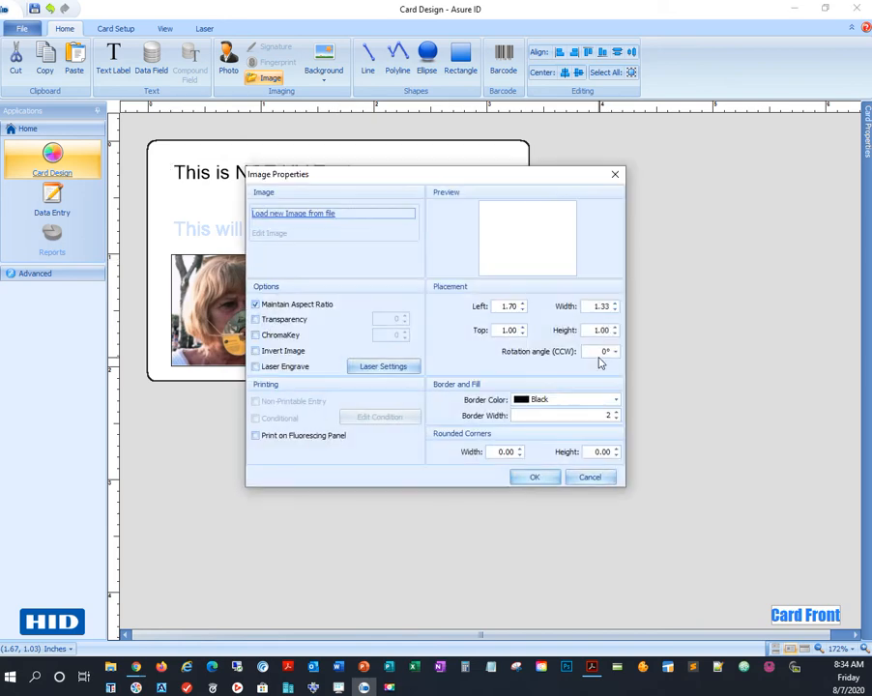
{"action": "left_click", "coordinate": [293, 213]}
{"action": "scroll", "coordinate": [581, 385], "scroll_direction": "down", "scroll_amount": 3}
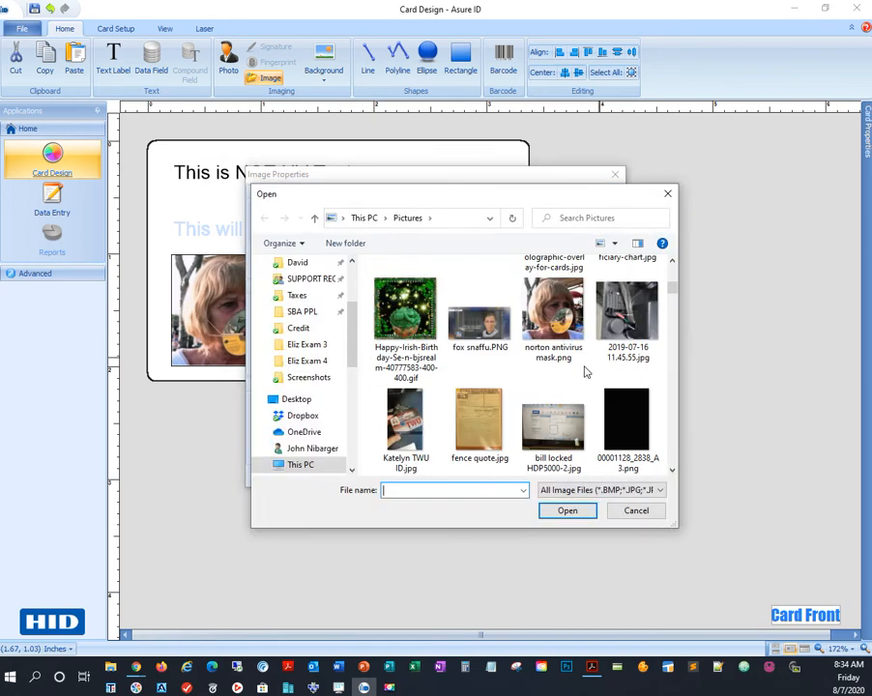
{"action": "left_click", "coordinate": [553, 314]}
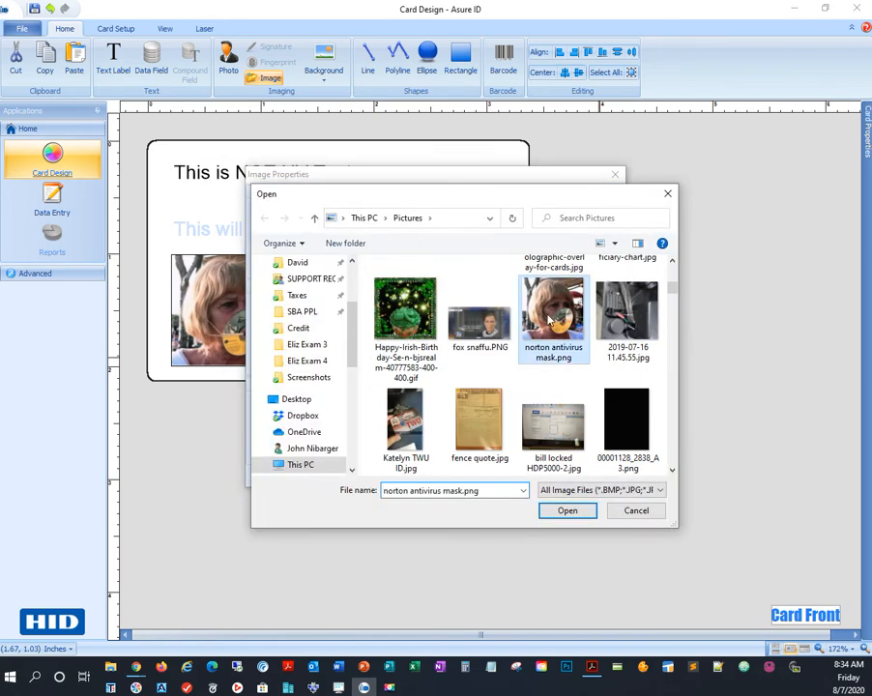
{"action": "left_click", "coordinate": [575, 514]}
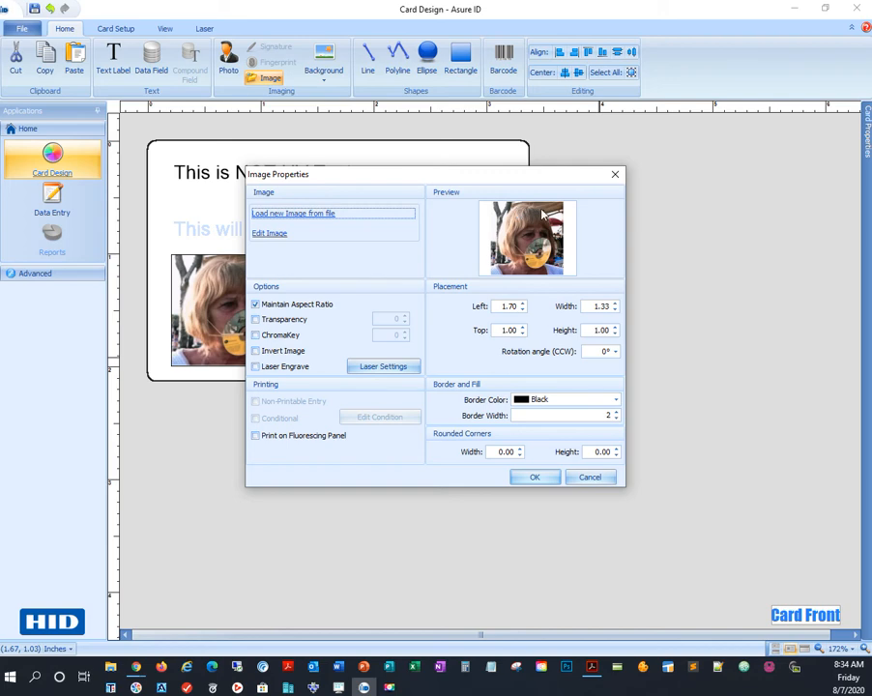
{"action": "left_click", "coordinate": [257, 438]}
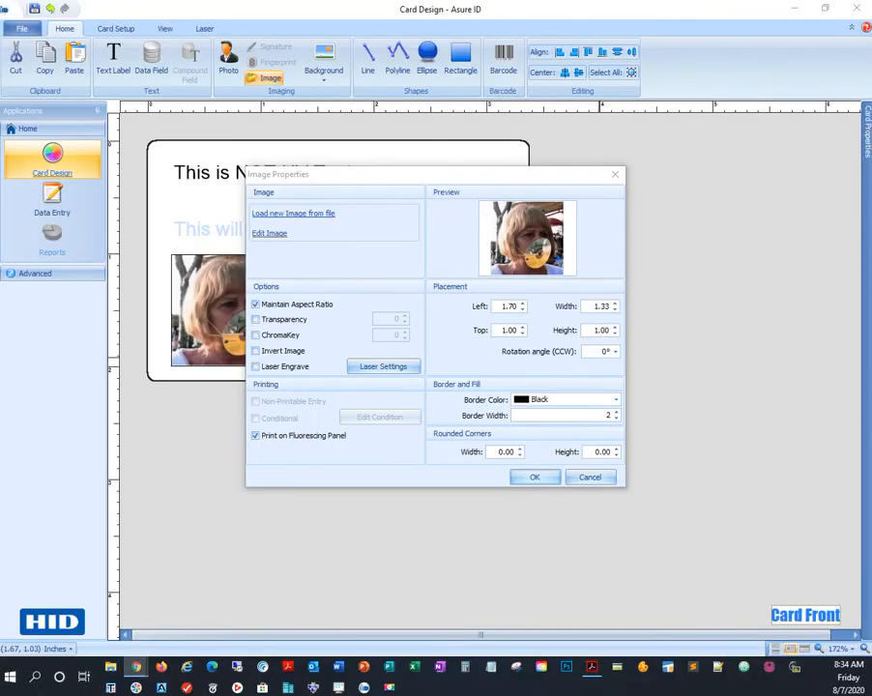
Switch to the Asure ID Reference Guide in the browser, find "f-panel" and examine the supported objects and fluorescing panel instructions.
{"action": "left_click_drag", "start_coordinate": [20, 155], "coordinate": [360, 190]}
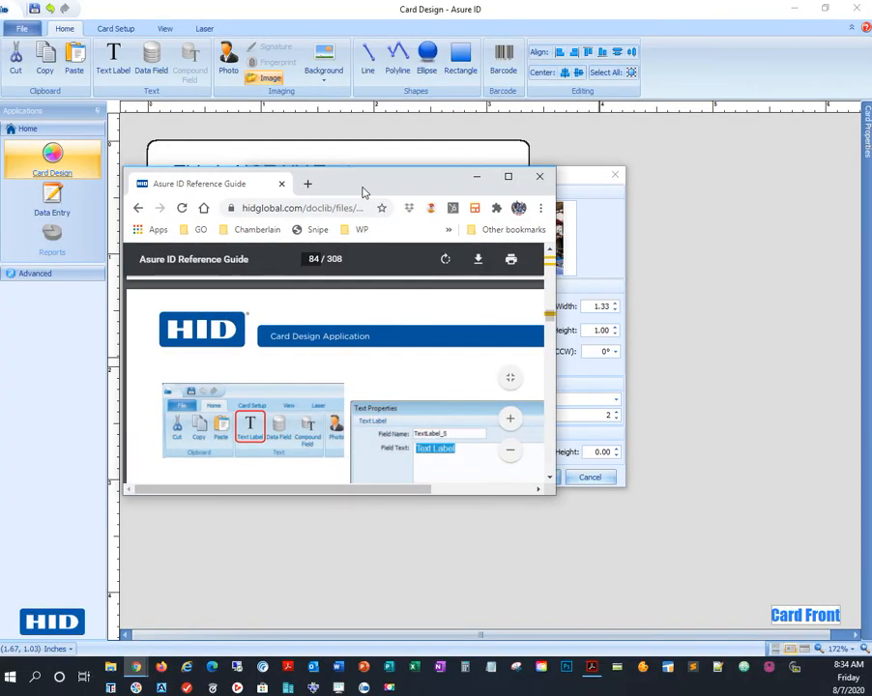
{"action": "double_click", "coordinate": [359, 190]}
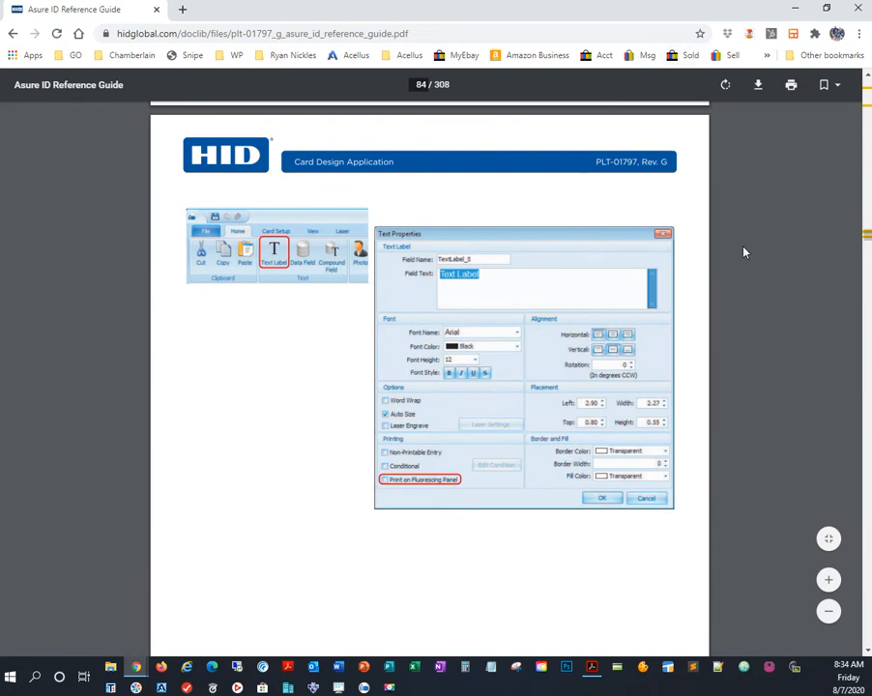
{"action": "key", "text": "ctrl+f"}
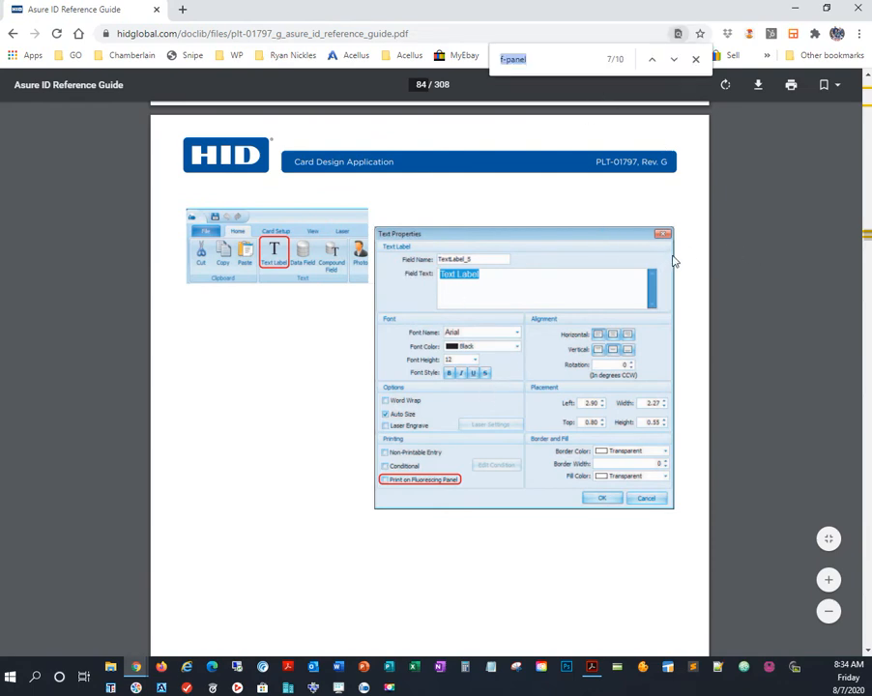
{"action": "key", "text": "Return"}
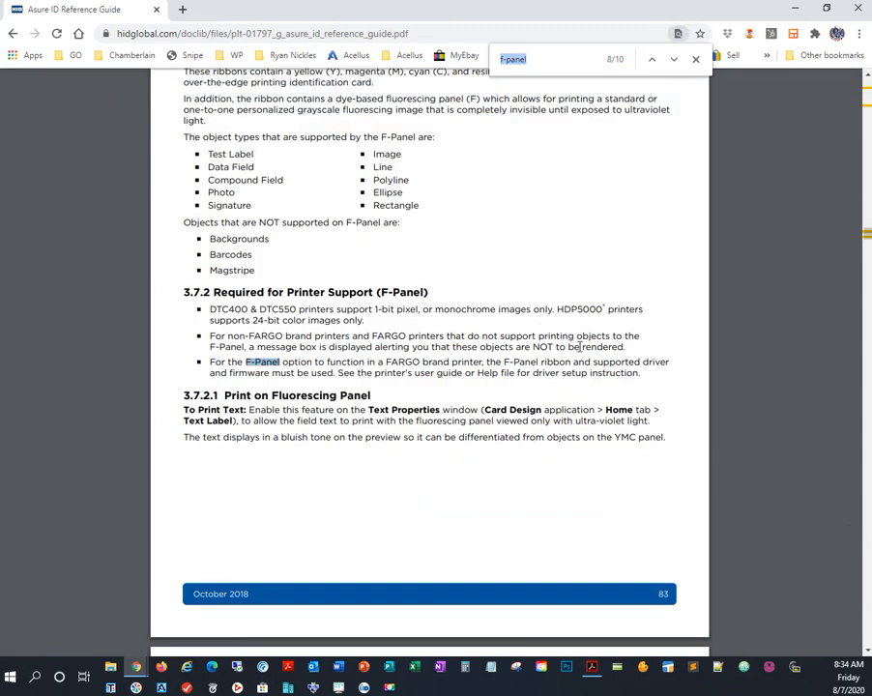
{"action": "scroll", "coordinate": [585, 373], "scroll_direction": "down", "scroll_amount": 1}
{"action": "scroll", "coordinate": [502, 371], "scroll_direction": "down", "scroll_amount": 6}
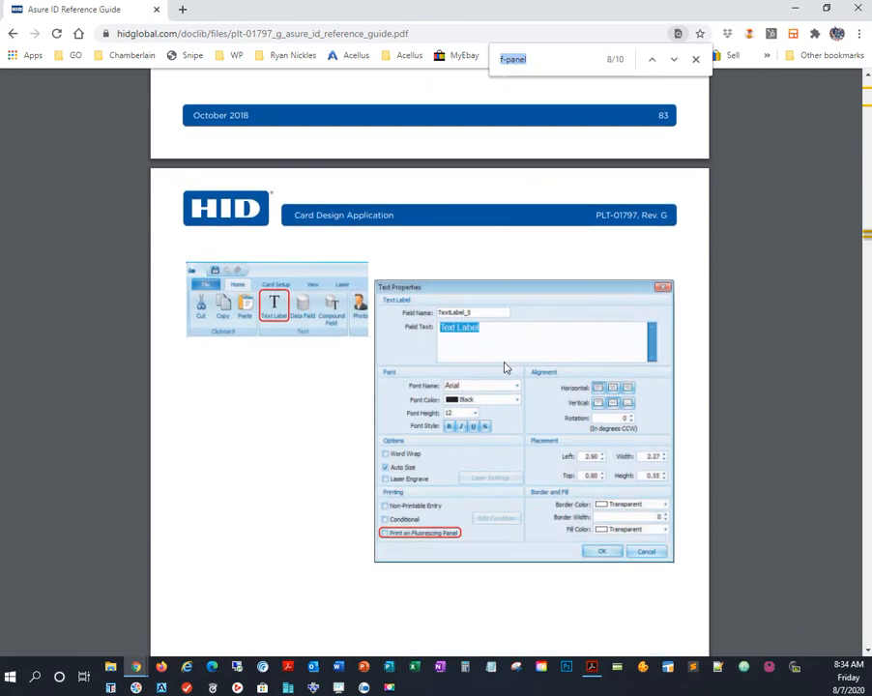
Go through the "f-panel" matches in the reference guide and examine the section on the Invert F-Panel Image message.
{"action": "key", "text": "Return"}
{"action": "key", "text": "Return"}
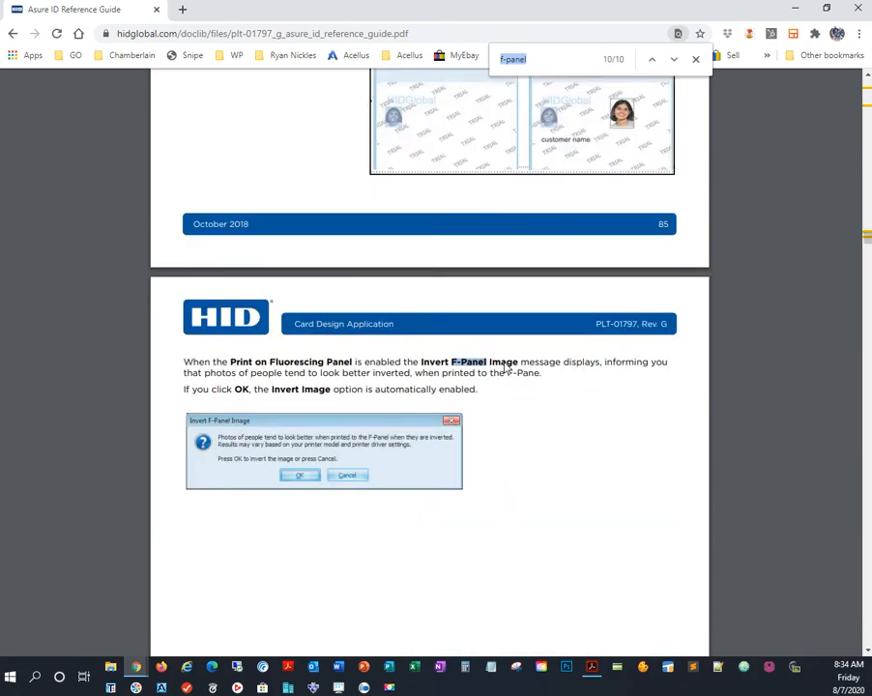
{"action": "key", "text": "Return"}
{"action": "key", "text": "Return"}
{"action": "key", "text": "Return"}
{"action": "key", "text": "Return"}
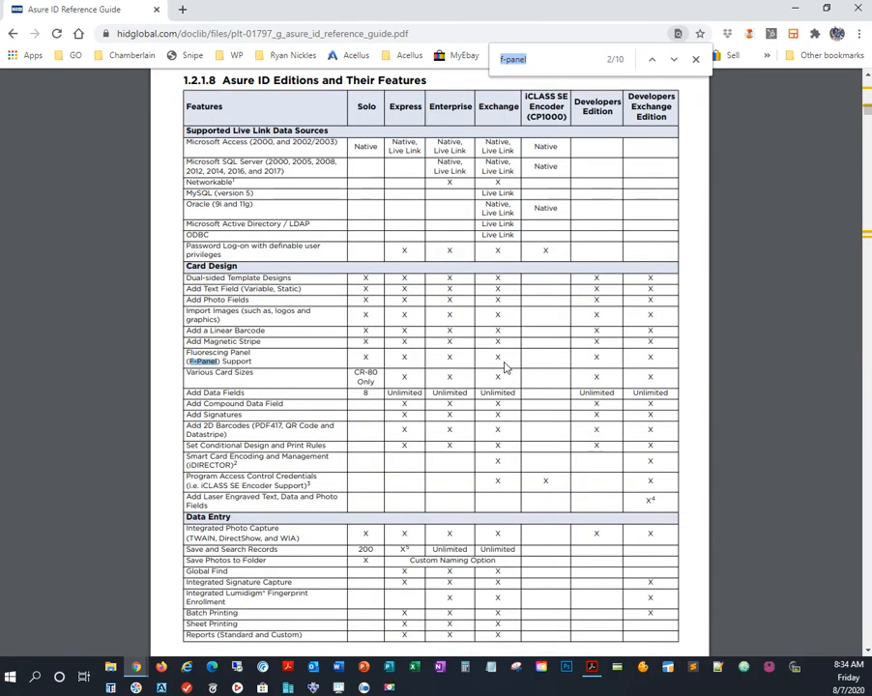
{"action": "key", "text": "Return"}
{"action": "key", "text": "Return"}
{"action": "key", "text": "Return"}
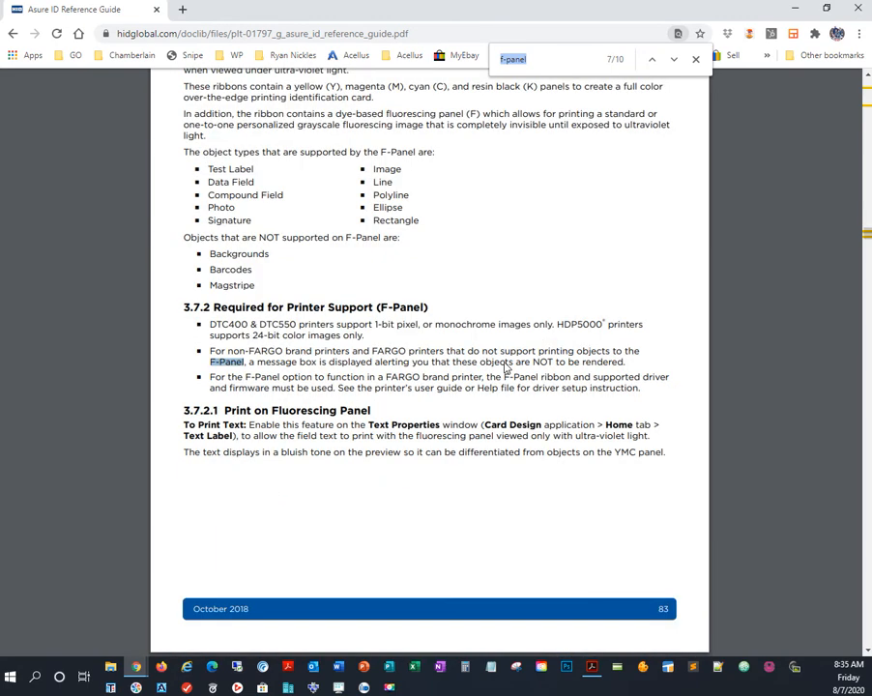
{"action": "key", "text": "Return"}
{"action": "key", "text": "Return"}
{"action": "key", "text": "Return"}
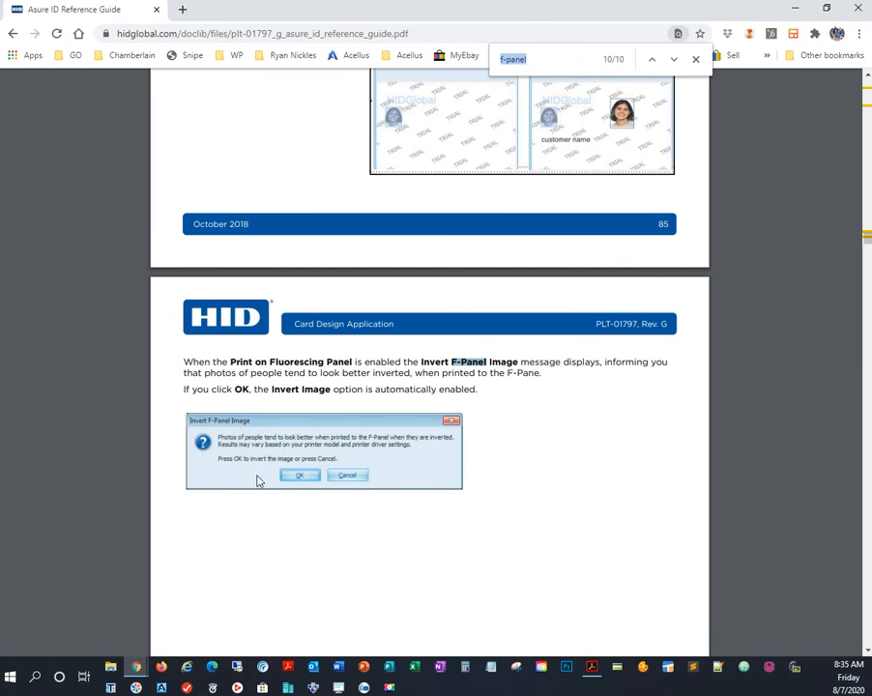
Highlight and read the guide's passages on enabling Print on Fluorescing Panel and inverting photos of people.
{"action": "left_click", "coordinate": [243, 373]}
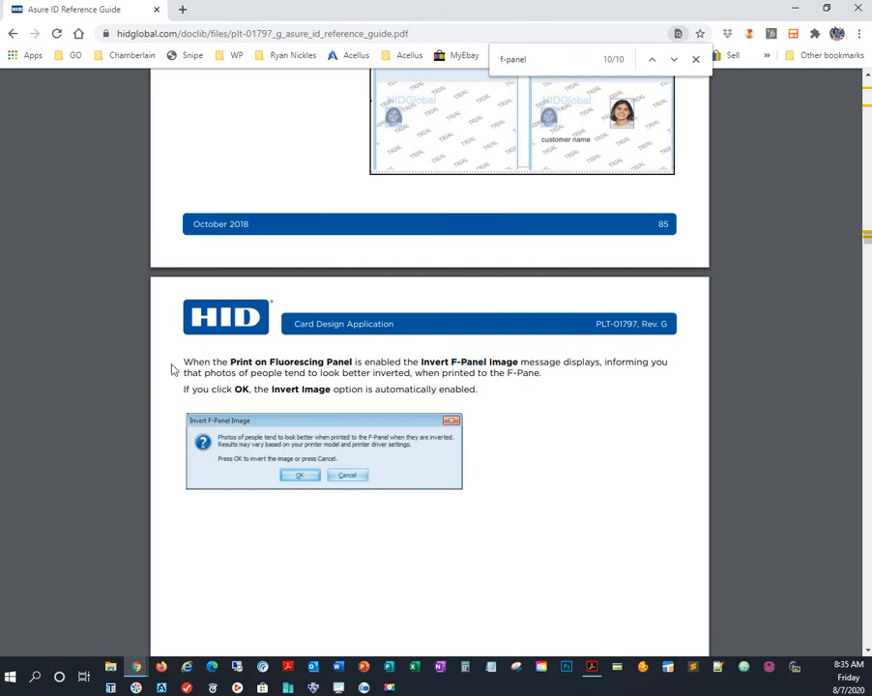
{"action": "left_click_drag", "start_coordinate": [186, 359], "coordinate": [509, 373]}
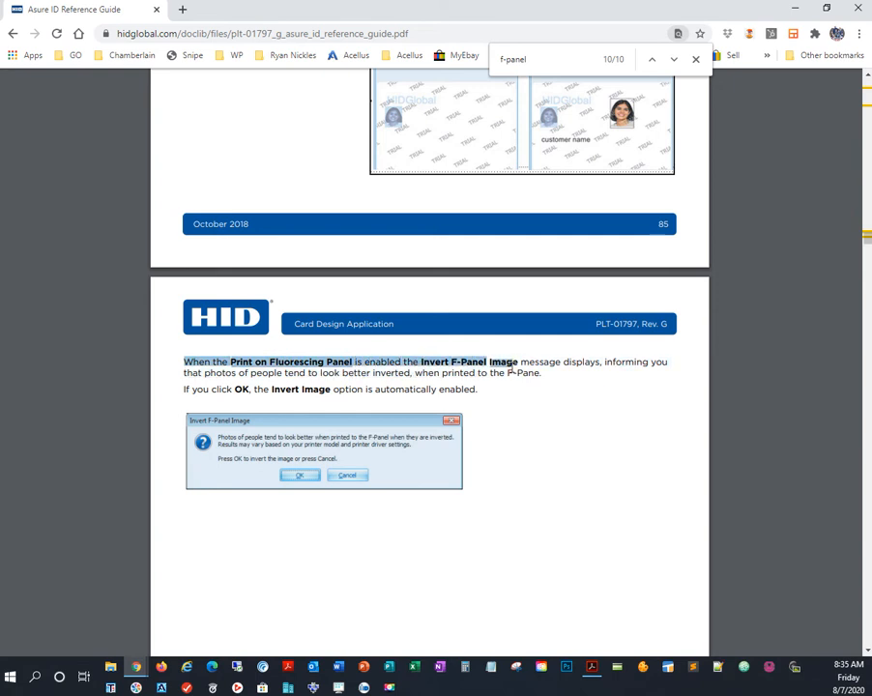
{"action": "left_click", "coordinate": [381, 359]}
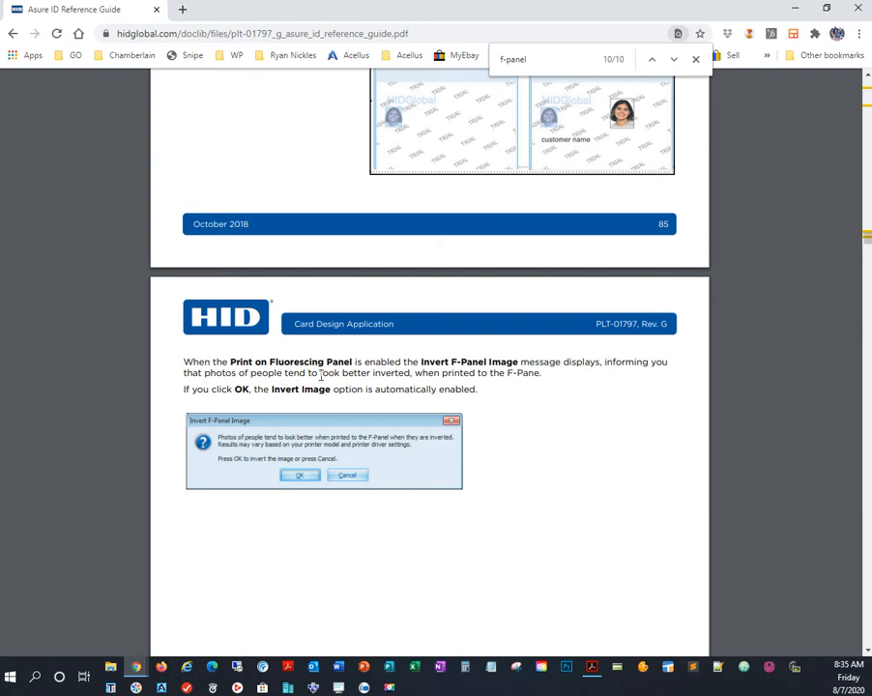
{"action": "left_click_drag", "start_coordinate": [370, 373], "coordinate": [429, 374]}
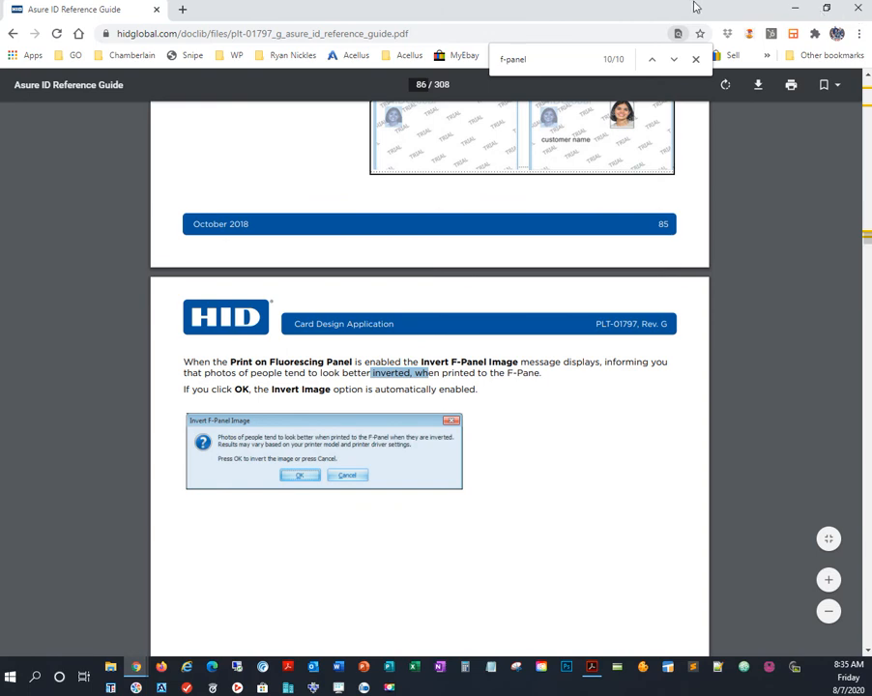
Switch back to Asure ID and apply the second image's properties with Print on Fluorescing Panel enabled and Invert Image off.
{"action": "left_click_drag", "start_coordinate": [490, 8], "coordinate": [0, 48]}
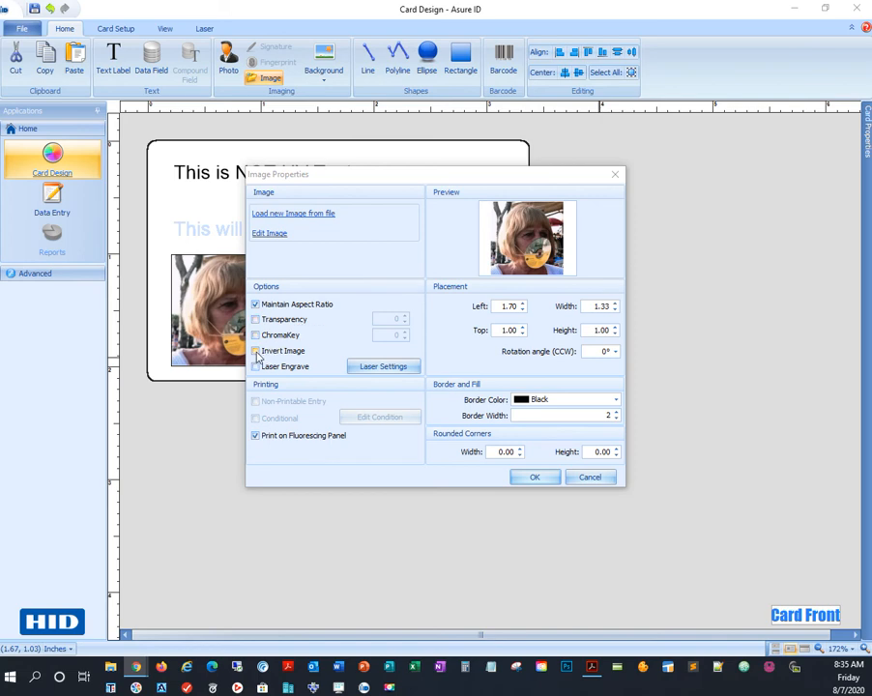
{"action": "left_click", "coordinate": [537, 478]}
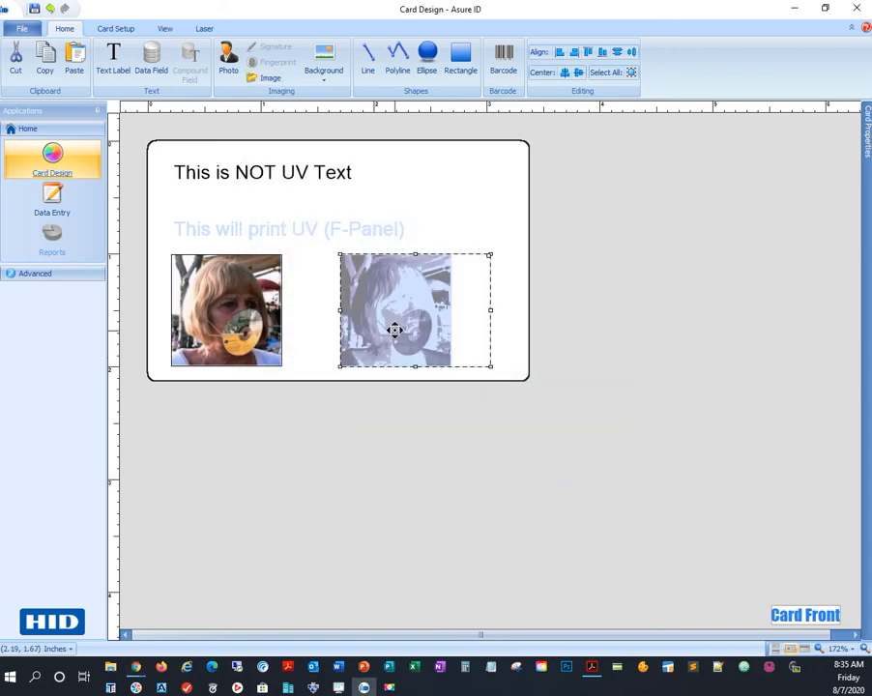
Enable Print on Fluorescing Panel and Invert Image for the first image, the one below the start of the UV label.
{"action": "left_click", "coordinate": [211, 314]}
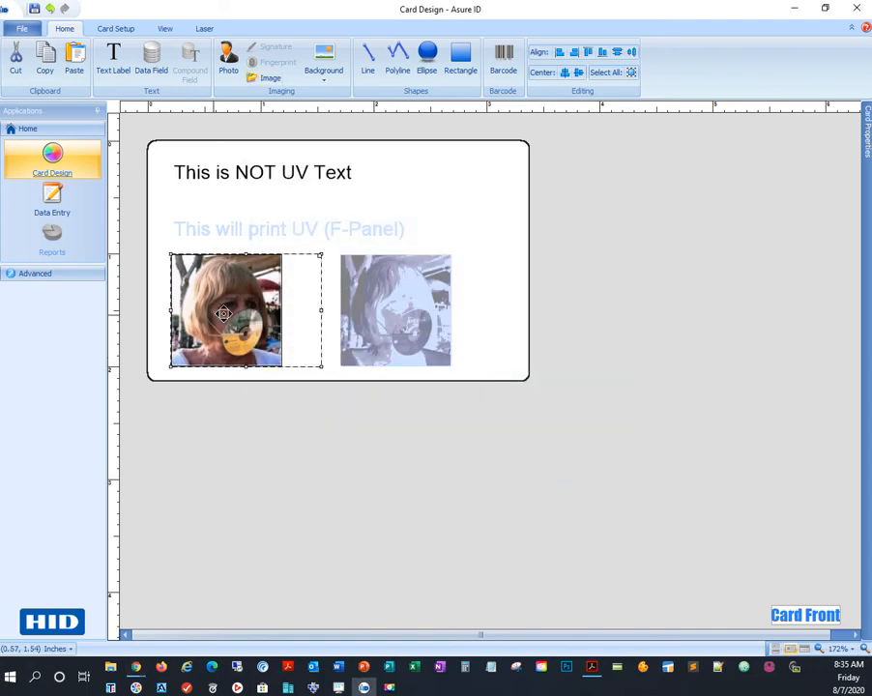
{"action": "double_click", "coordinate": [213, 314]}
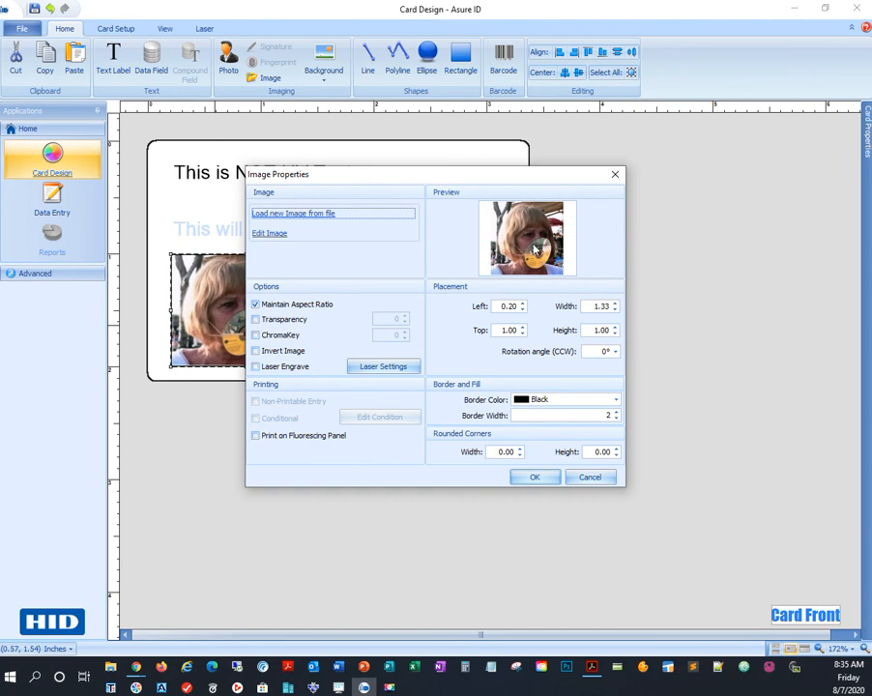
{"action": "left_click", "coordinate": [256, 436]}
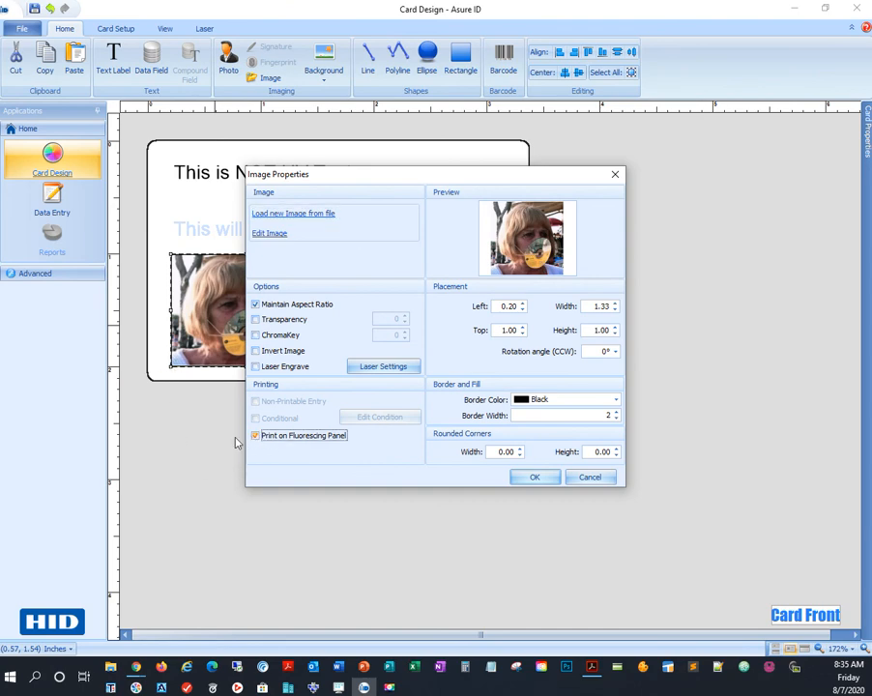
{"action": "left_click", "coordinate": [255, 351]}
{"action": "left_click", "coordinate": [537, 478]}
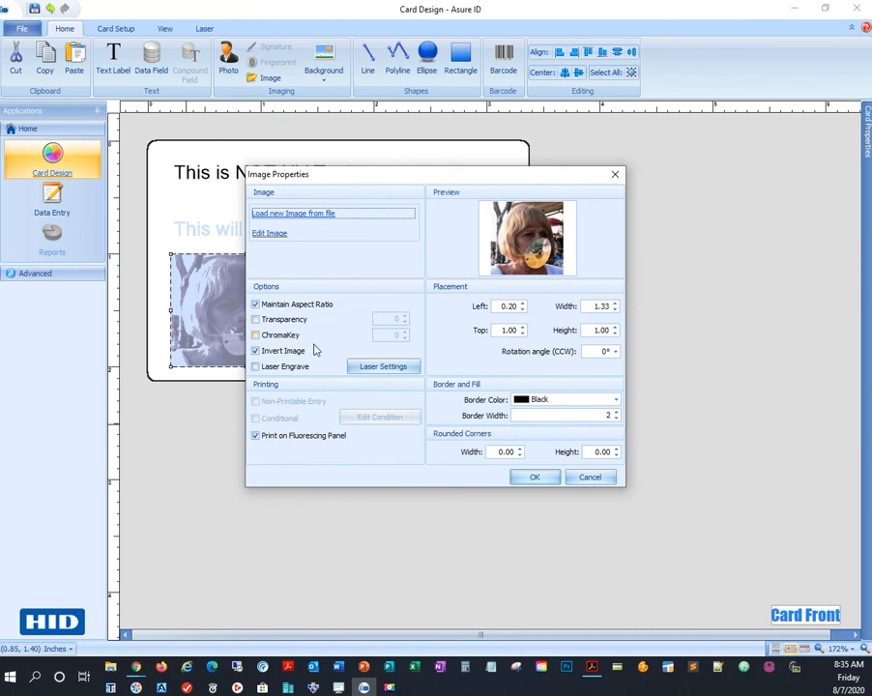
Turn Invert Image off and back on in the first image's properties, apply them and deselect the image.
{"action": "left_click", "coordinate": [264, 354]}
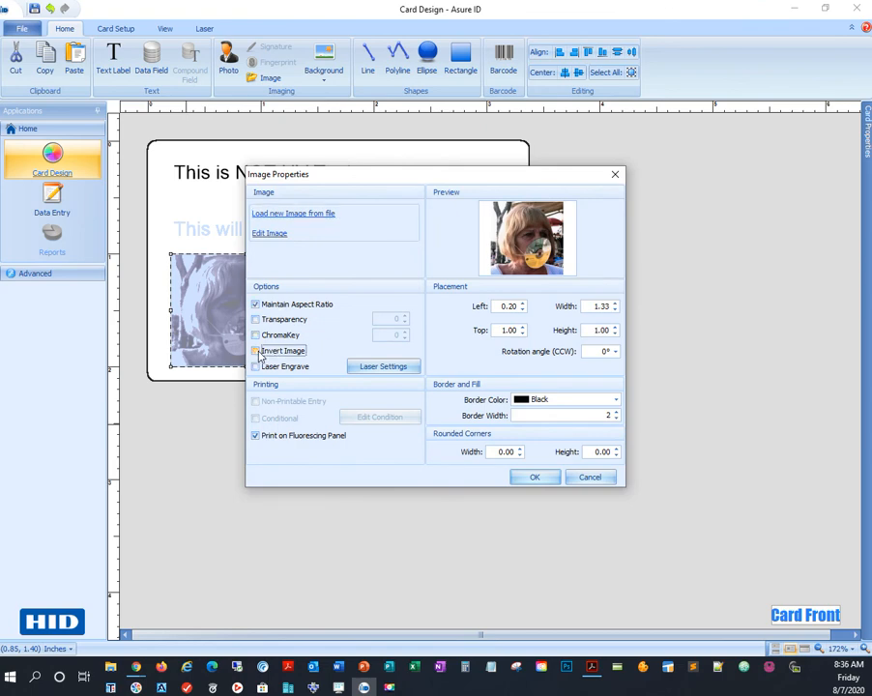
{"action": "left_click", "coordinate": [271, 354]}
{"action": "left_click", "coordinate": [531, 482]}
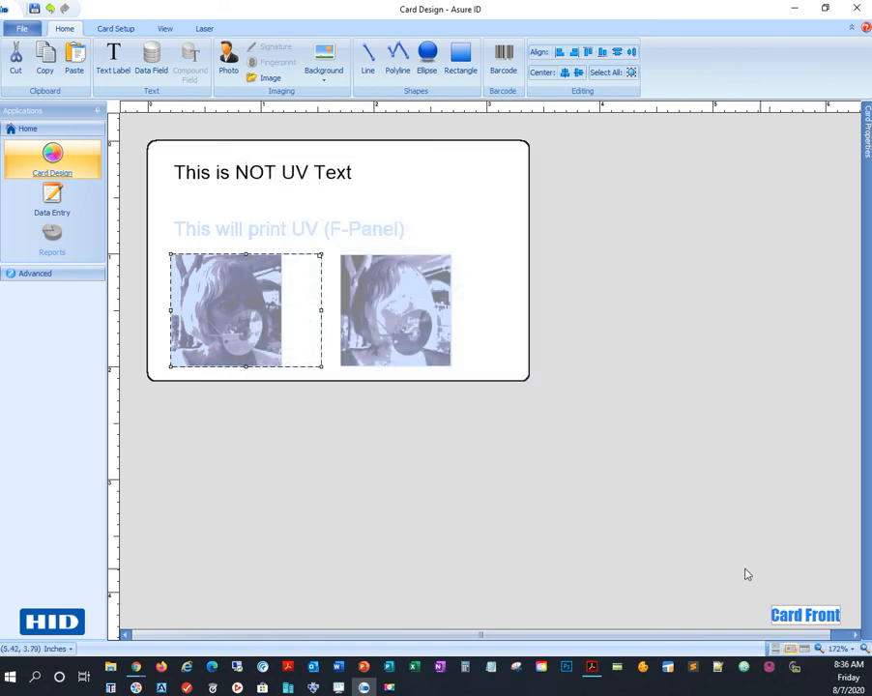
{"action": "left_click", "coordinate": [554, 329]}
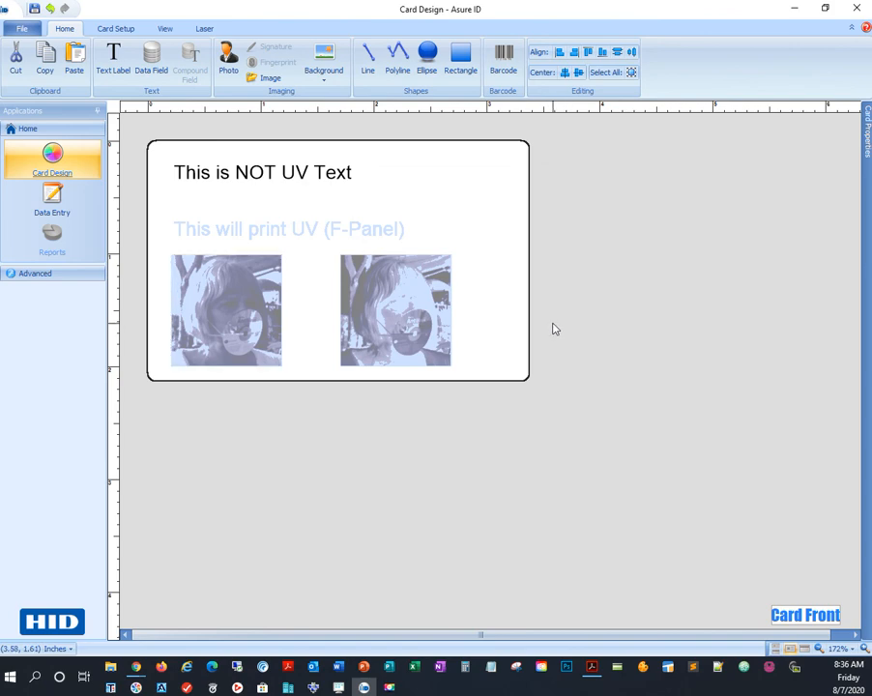